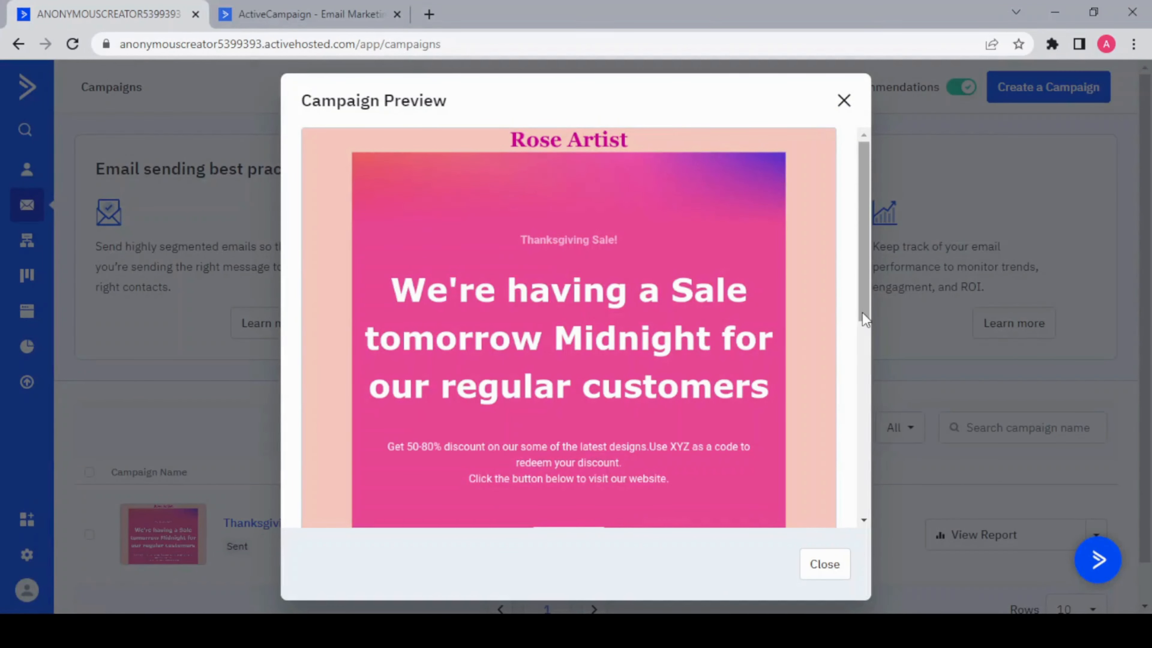
{"action": "left_click_drag", "start_coordinate": [863, 313], "coordinate": [869, 354]}
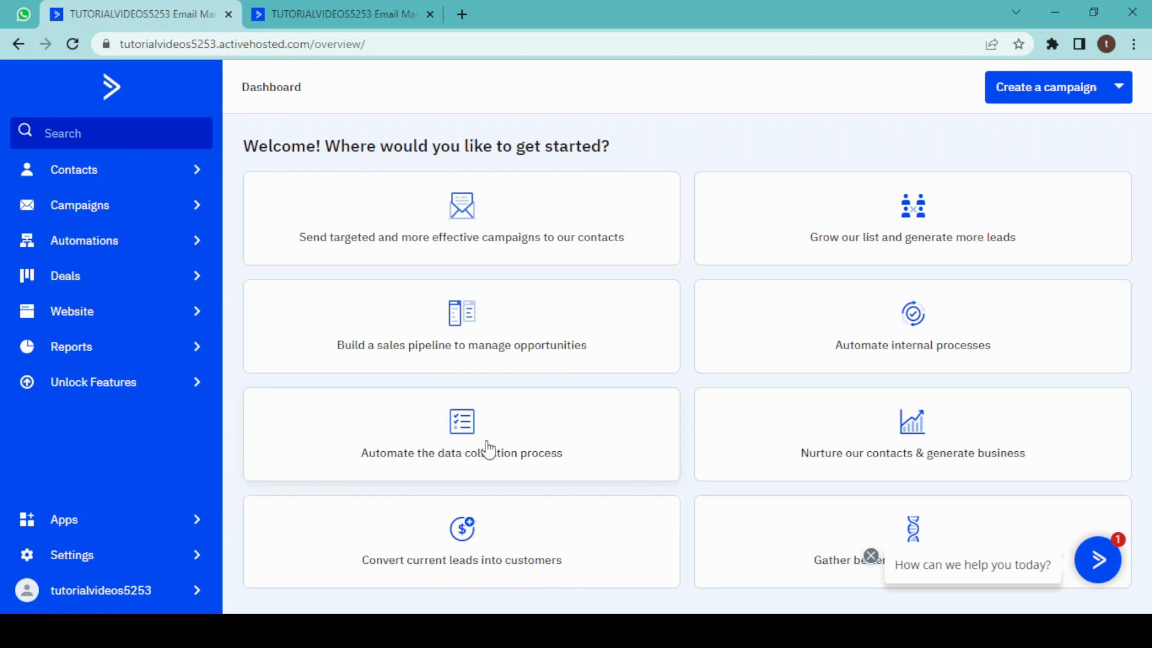
Step: Create a Standard campaign named "Thanksgiving Sale!" and address it to the Master Contact List
{"action": "left_click", "coordinate": [1043, 95]}
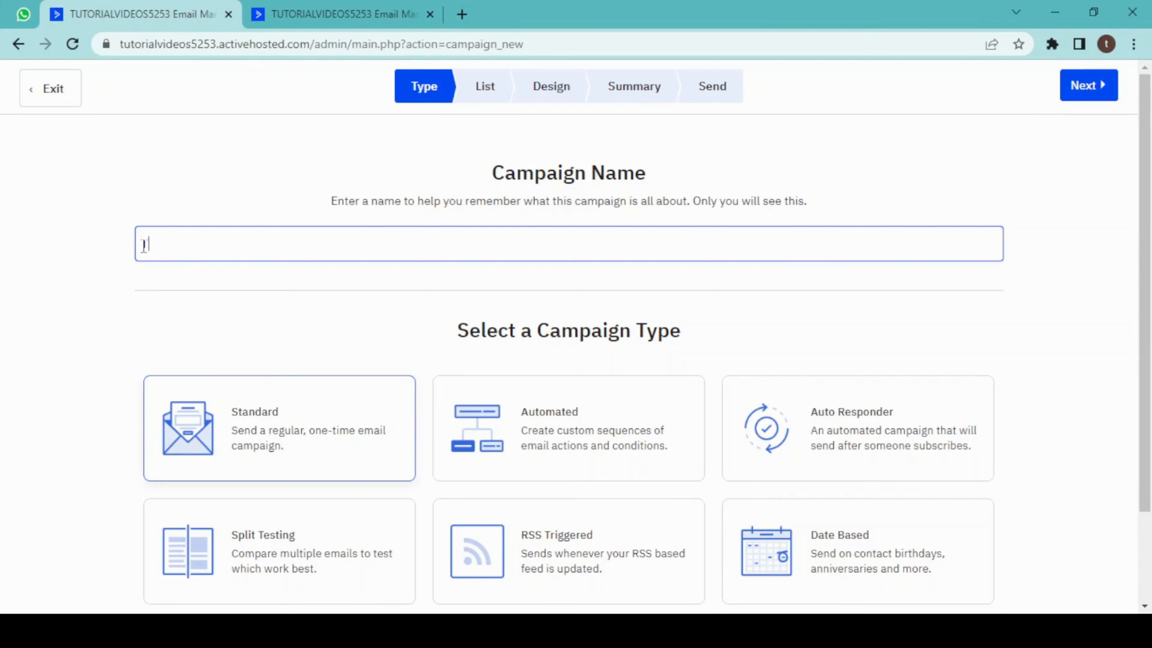
{"action": "type", "text": "Thanksgivi"}
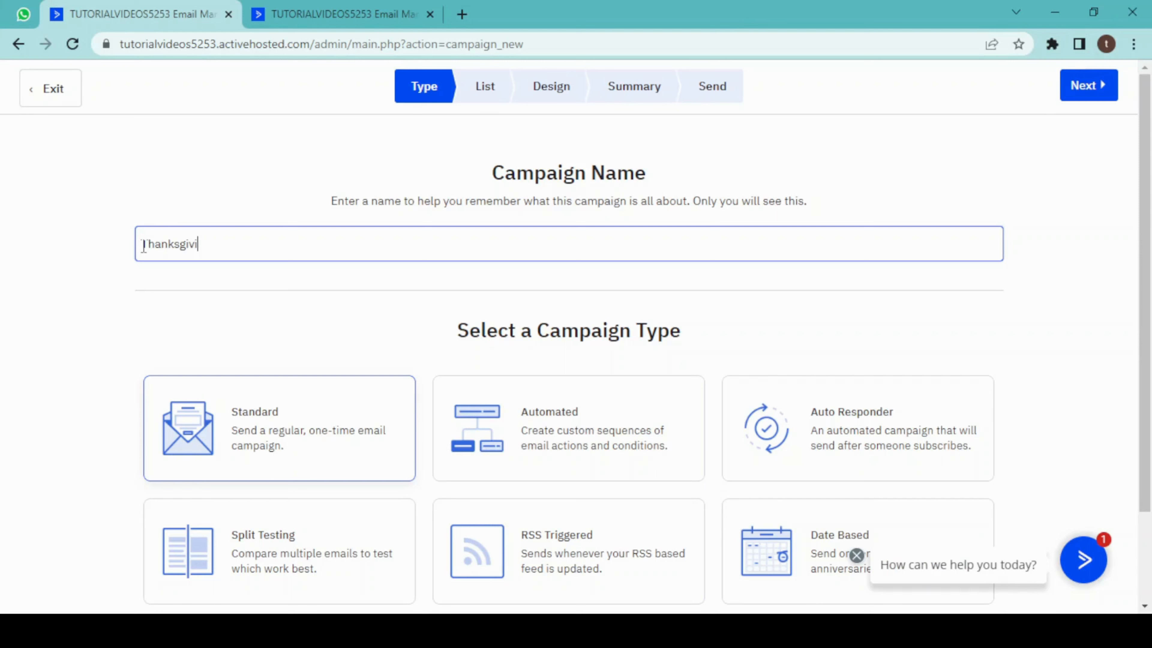
{"action": "type", "text": "ng Sale!"}
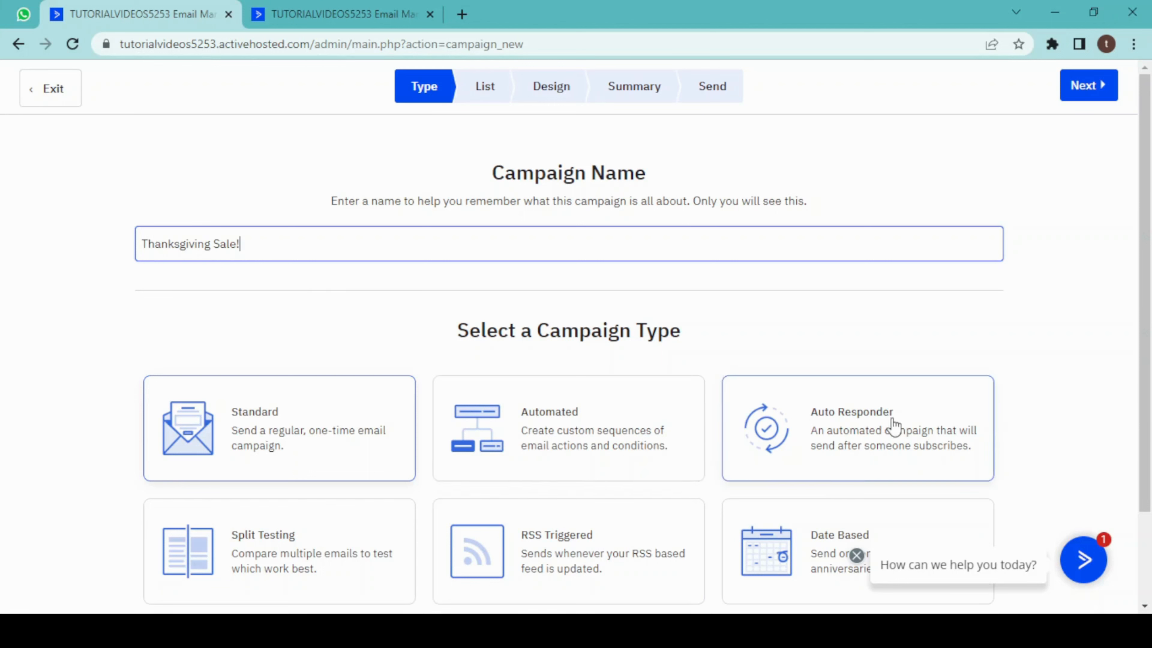
{"action": "left_click", "coordinate": [321, 414]}
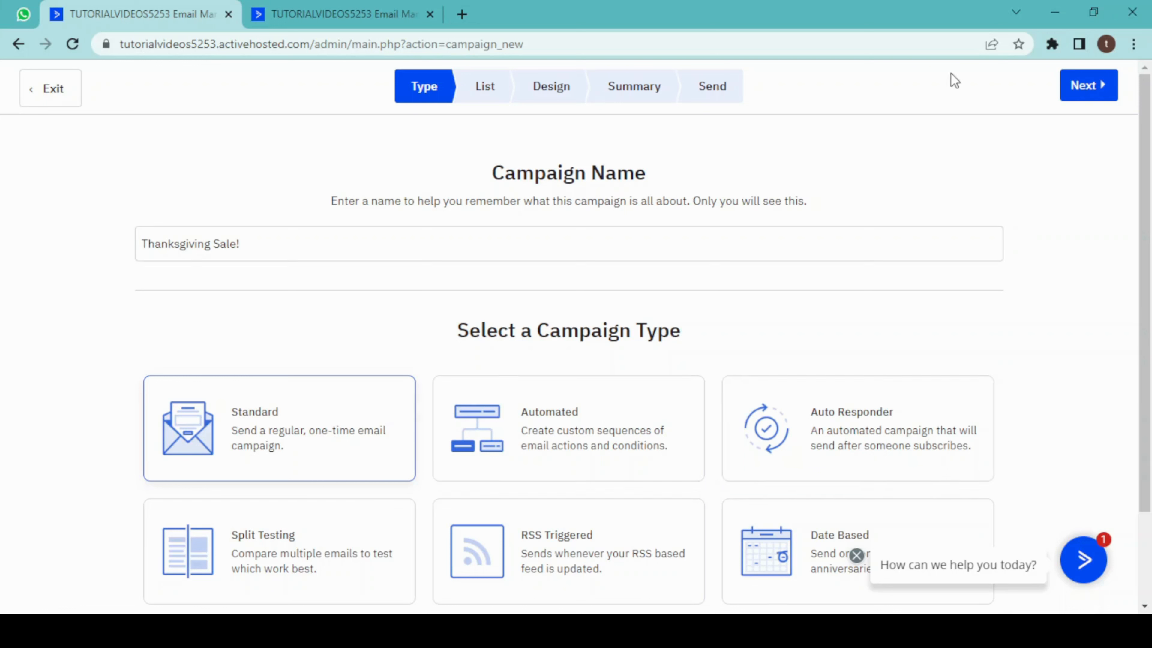
{"action": "left_click", "coordinate": [1090, 99]}
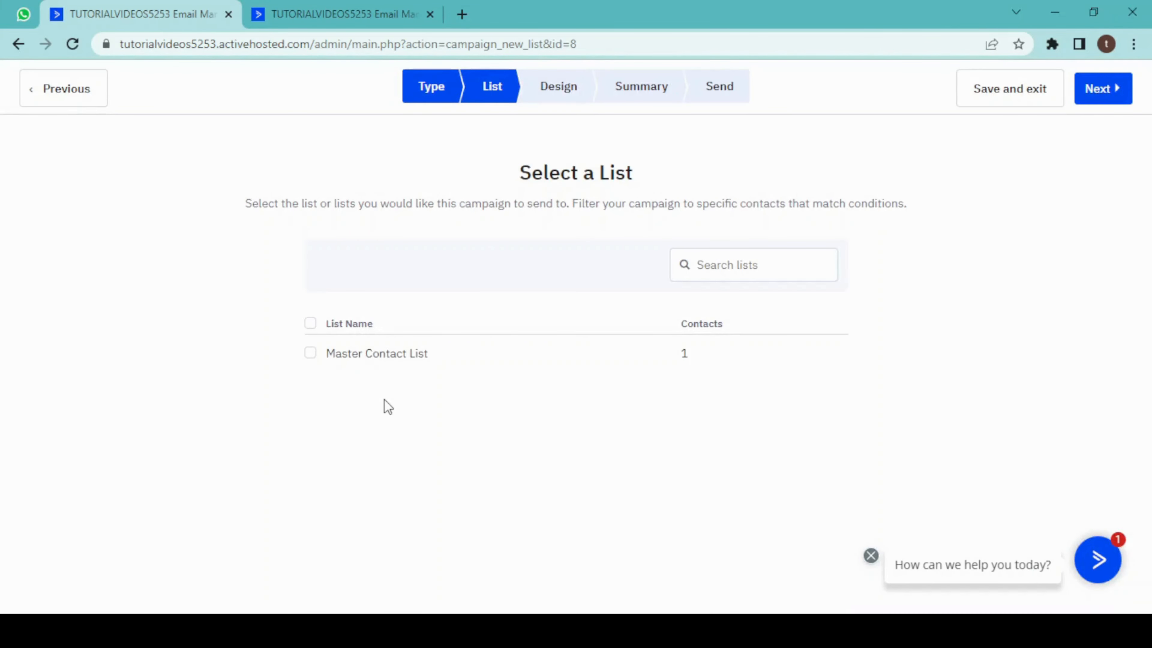
{"action": "left_click", "coordinate": [311, 353]}
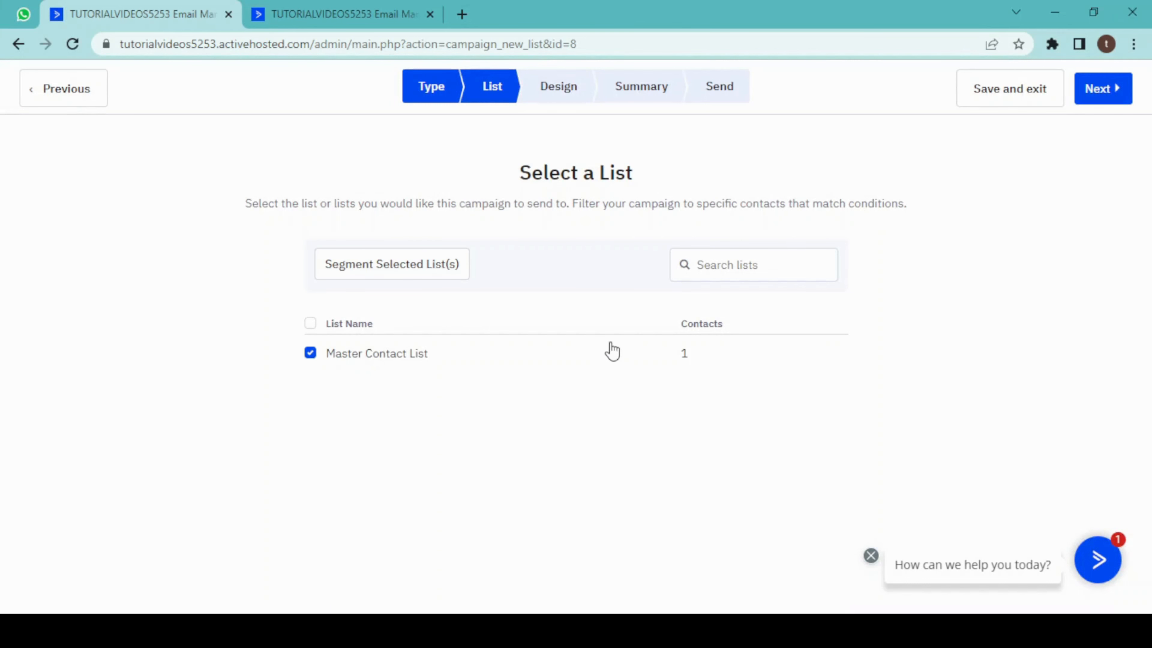
{"action": "left_click", "coordinate": [1113, 96]}
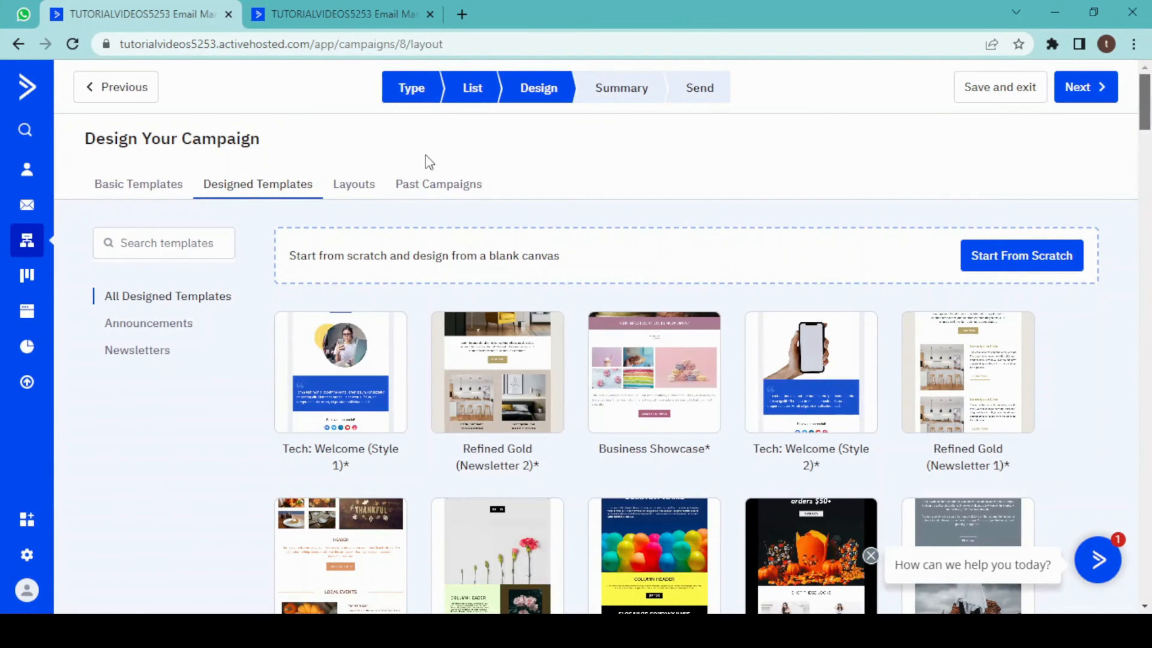
Step: Choose the "Colorful: General (Aura)" designed template for the campaign
{"action": "scroll", "coordinate": [430, 161], "scroll_direction": "down", "scroll_amount": 15}
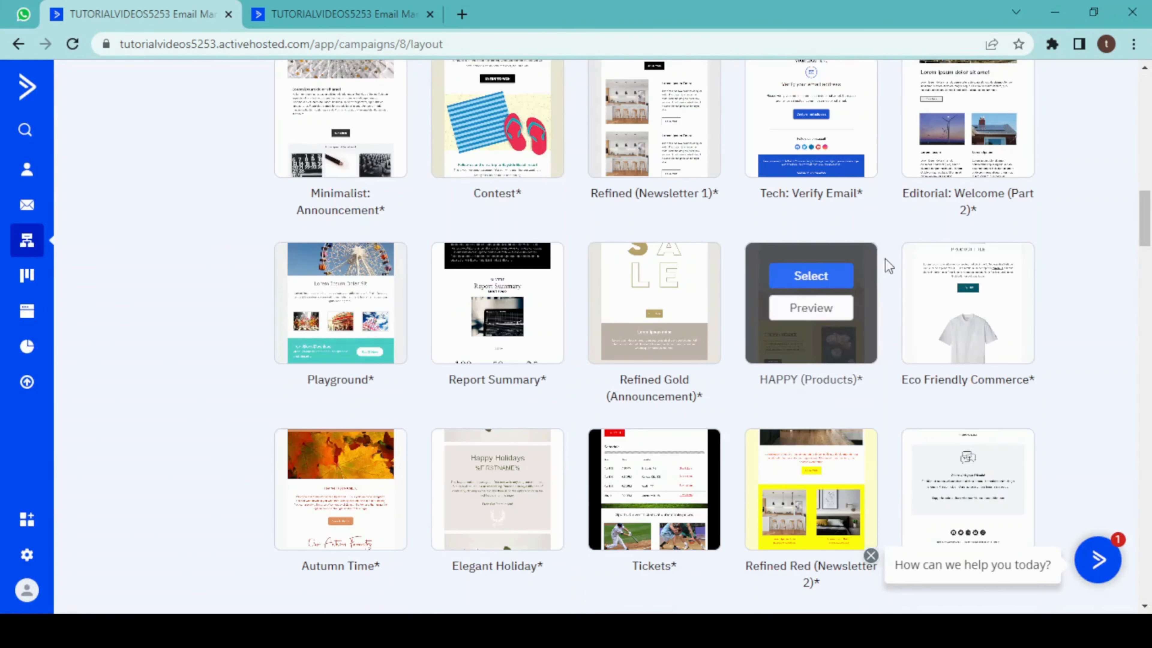
{"action": "scroll", "coordinate": [1133, 71], "scroll_direction": "up", "scroll_amount": 5}
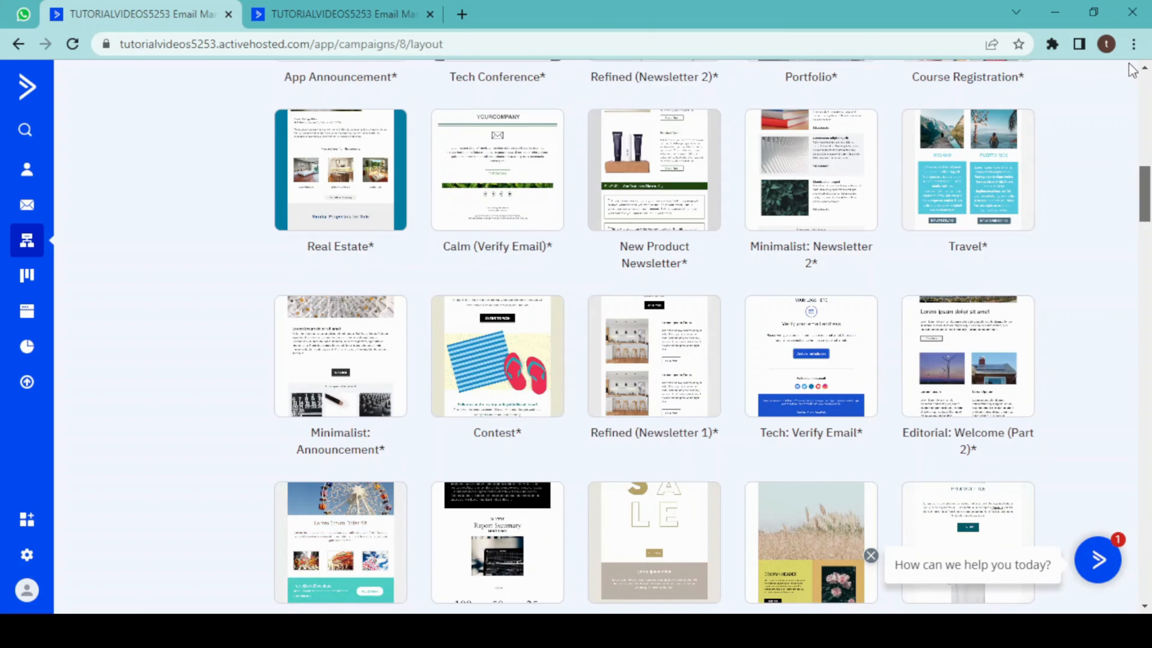
{"action": "scroll", "coordinate": [1133, 71], "scroll_direction": "up", "scroll_amount": 20}
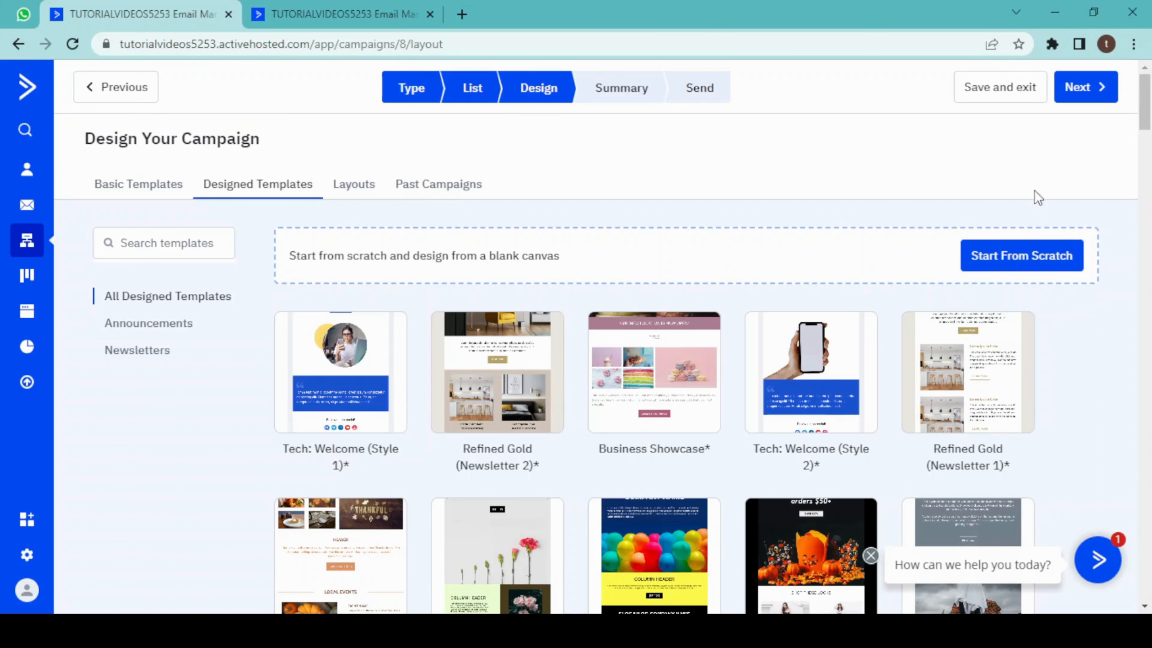
{"action": "scroll", "coordinate": [1146, 136], "scroll_direction": "down", "scroll_amount": 2}
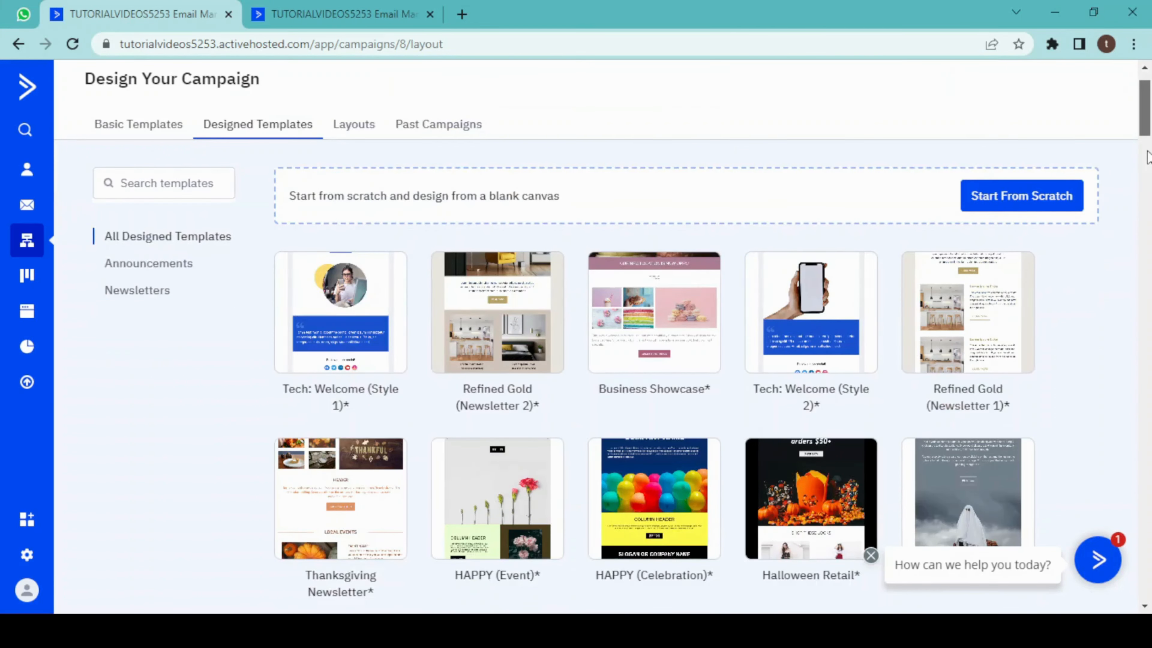
{"action": "scroll", "coordinate": [1146, 168], "scroll_direction": "down", "scroll_amount": 4}
{"action": "scroll", "coordinate": [1147, 186], "scroll_direction": "down", "scroll_amount": 2}
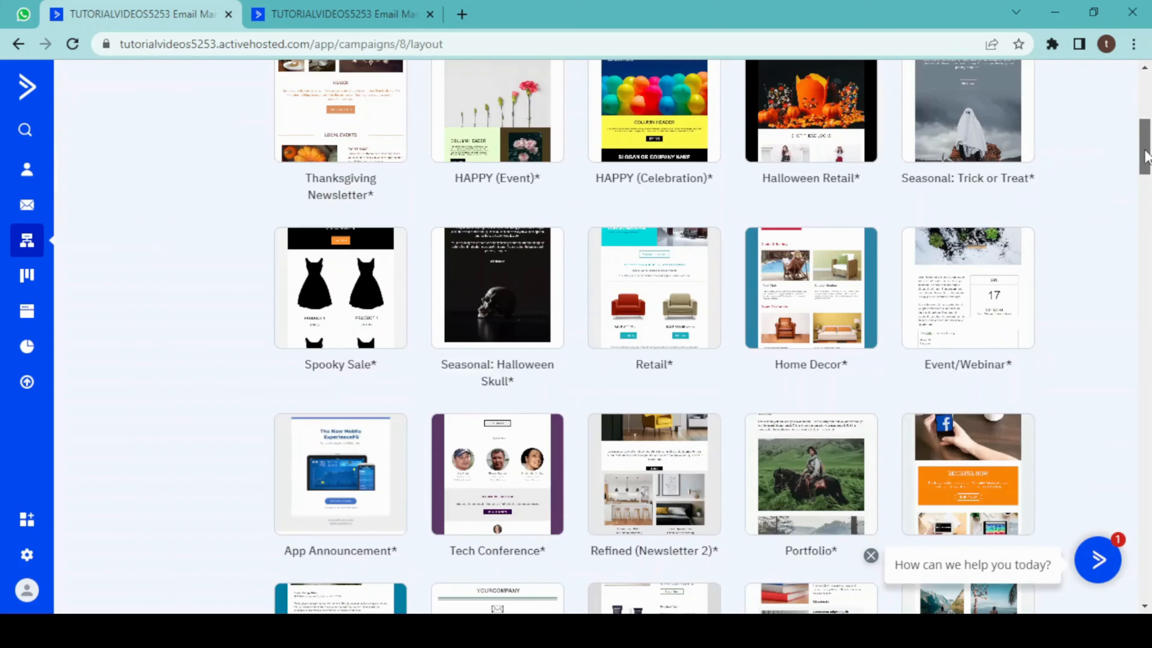
{"action": "scroll", "coordinate": [1147, 156], "scroll_direction": "down", "scroll_amount": 3}
{"action": "scroll", "coordinate": [1147, 184], "scroll_direction": "down", "scroll_amount": 5}
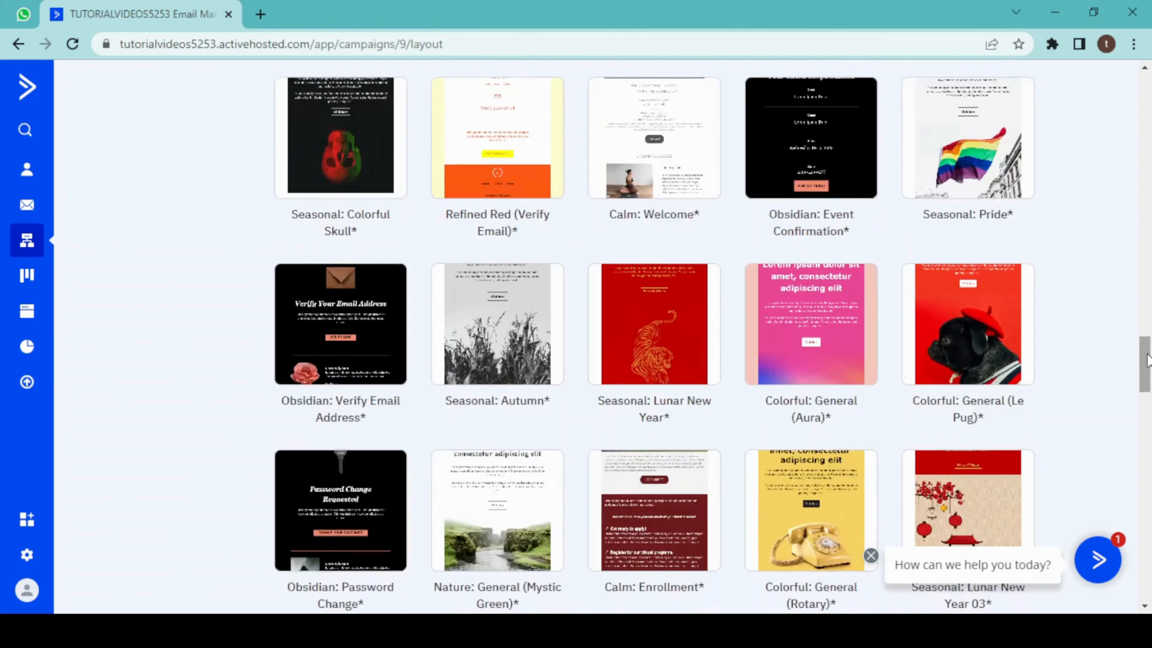
{"action": "scroll", "coordinate": [1148, 358], "scroll_direction": "up", "scroll_amount": 2}
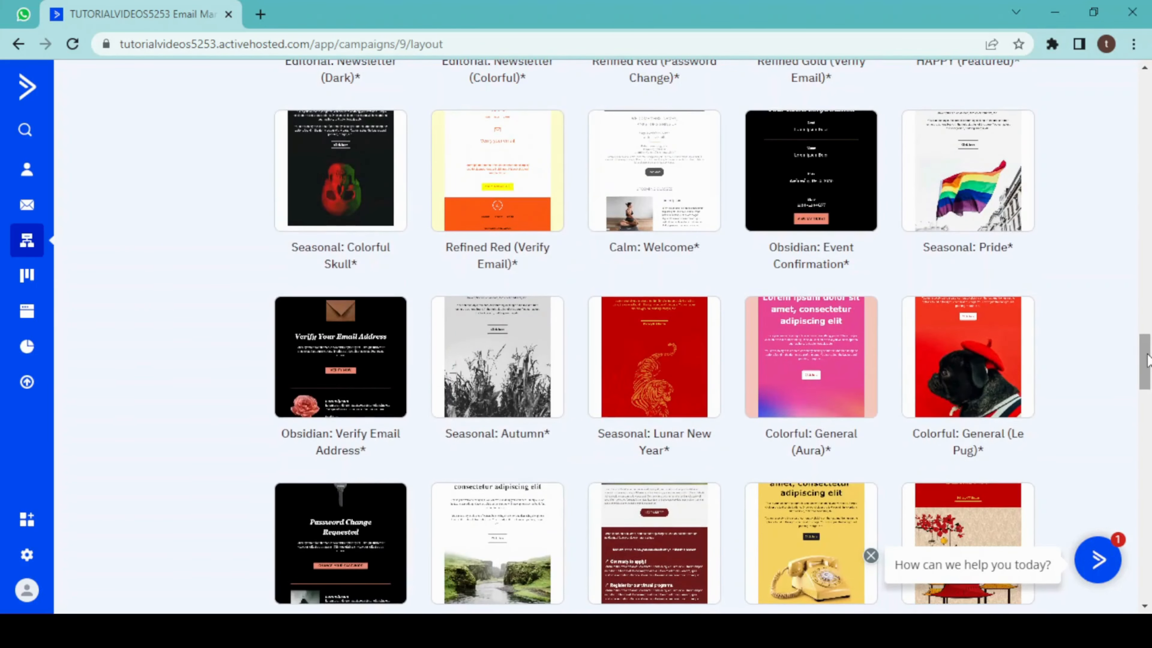
{"action": "mouse_move", "coordinate": [814, 356]}
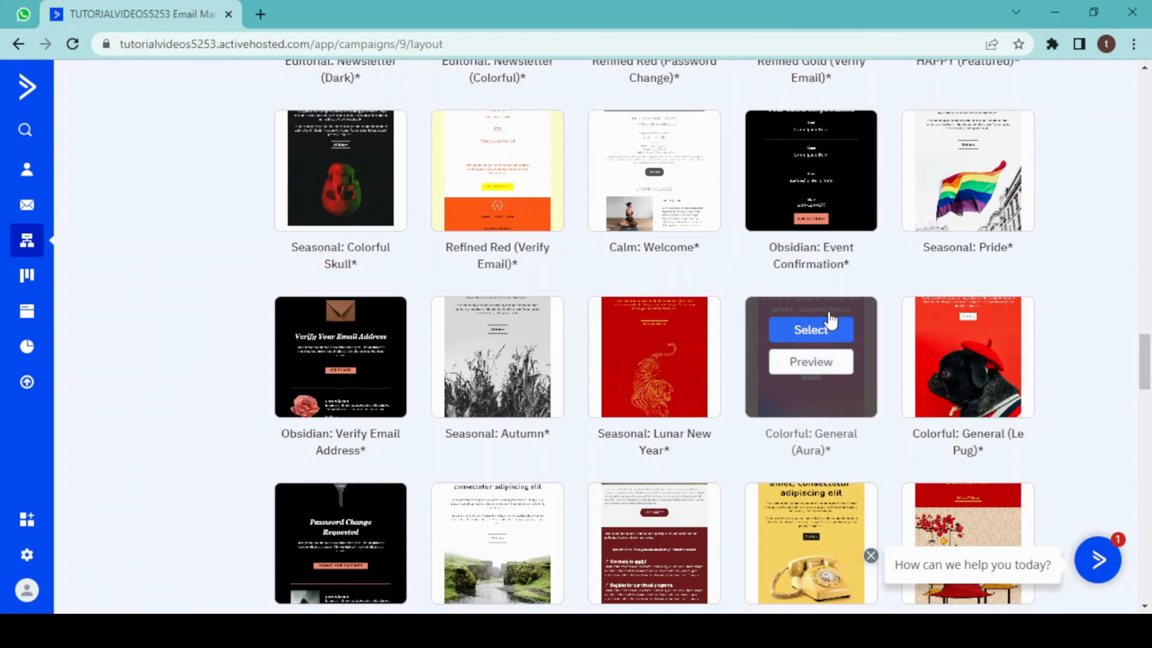
{"action": "left_click", "coordinate": [820, 331]}
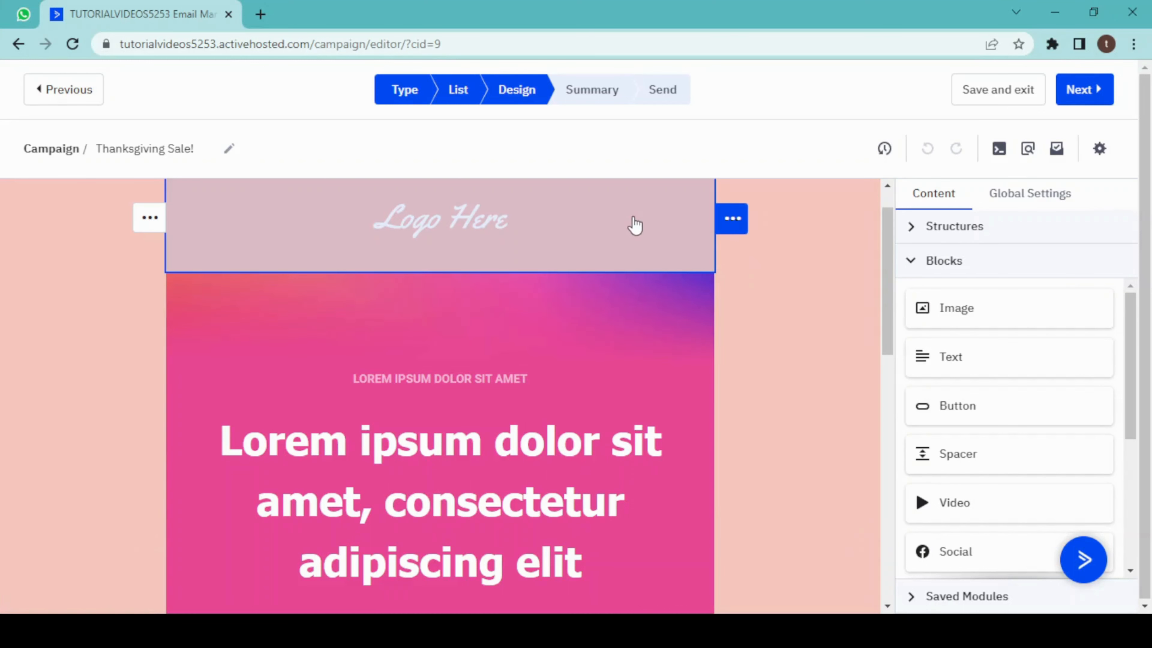
Step: Replace the logo image at the top of the email with a text block reading "Rose Artist"
{"action": "left_click", "coordinate": [658, 222]}
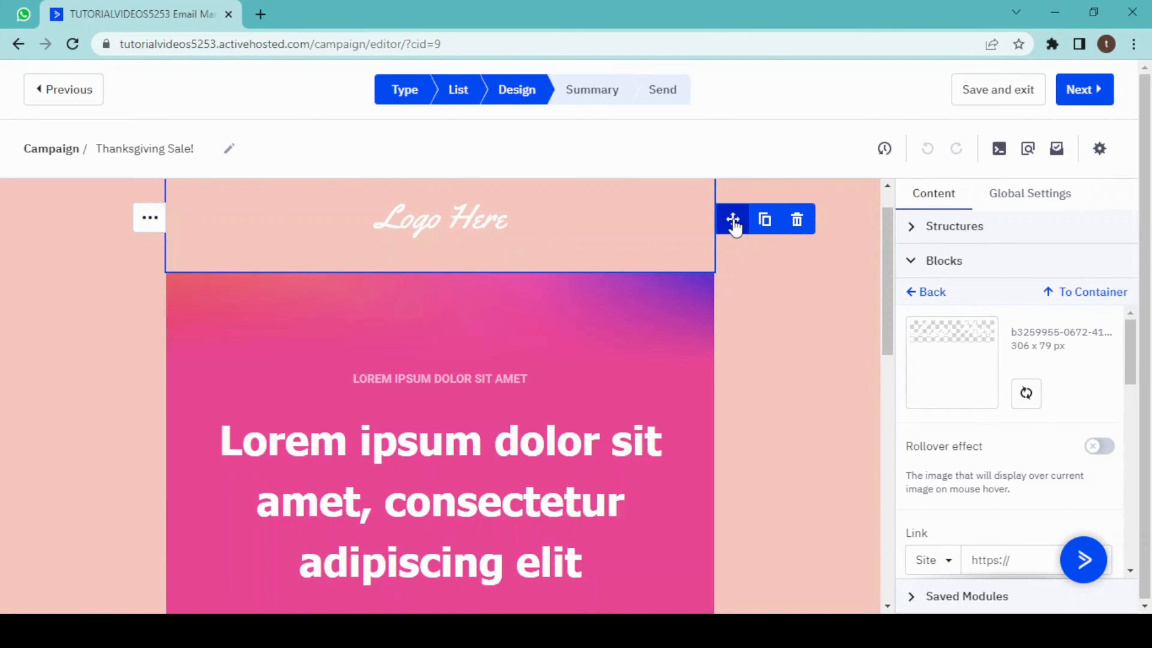
{"action": "left_click", "coordinate": [799, 221]}
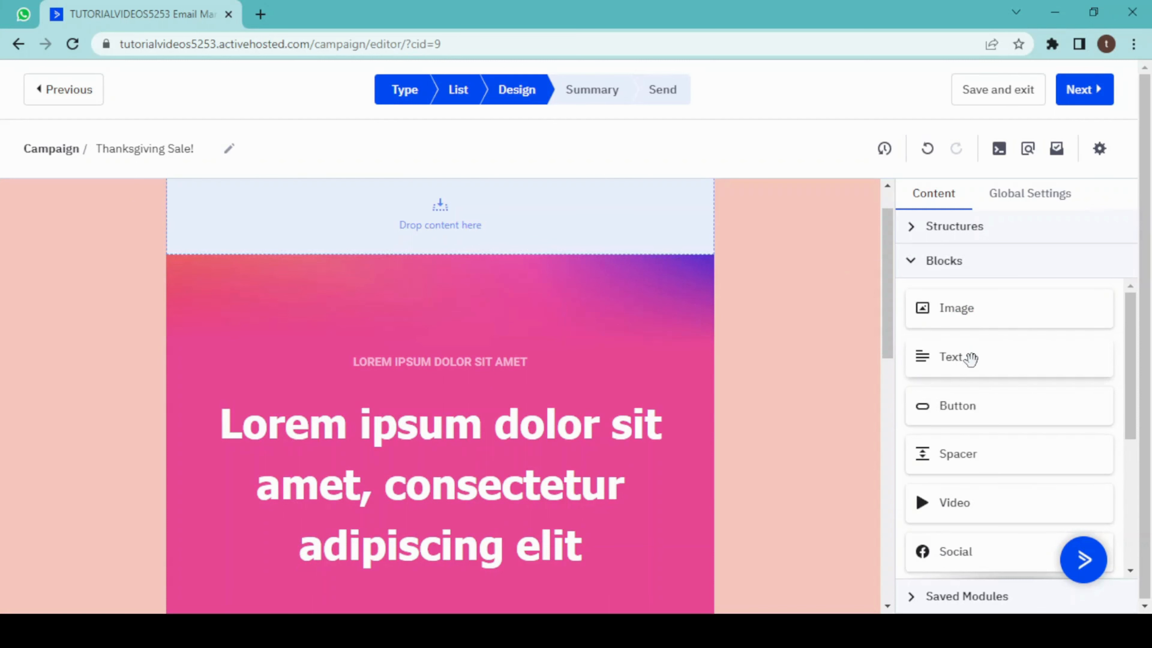
{"action": "left_click_drag", "start_coordinate": [971, 358], "coordinate": [726, 285]}
{"action": "left_click_drag", "start_coordinate": [953, 356], "coordinate": [476, 222]}
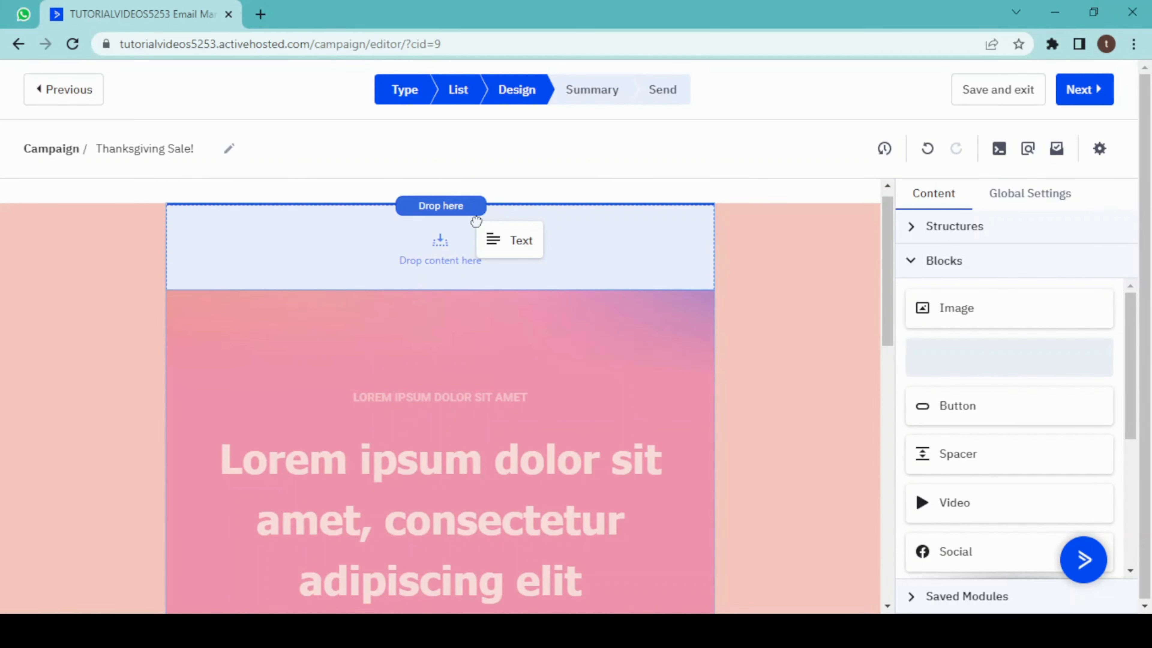
{"action": "left_click_drag", "start_coordinate": [476, 222], "coordinate": [432, 210]}
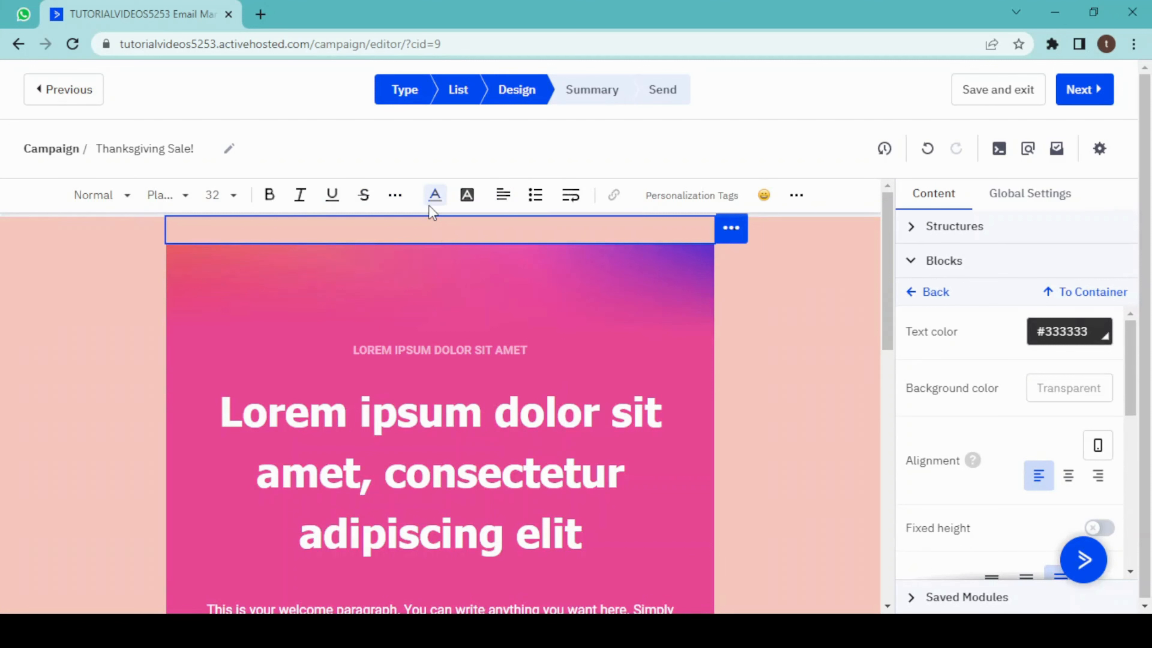
{"action": "type", "text": "Rose Artist"}
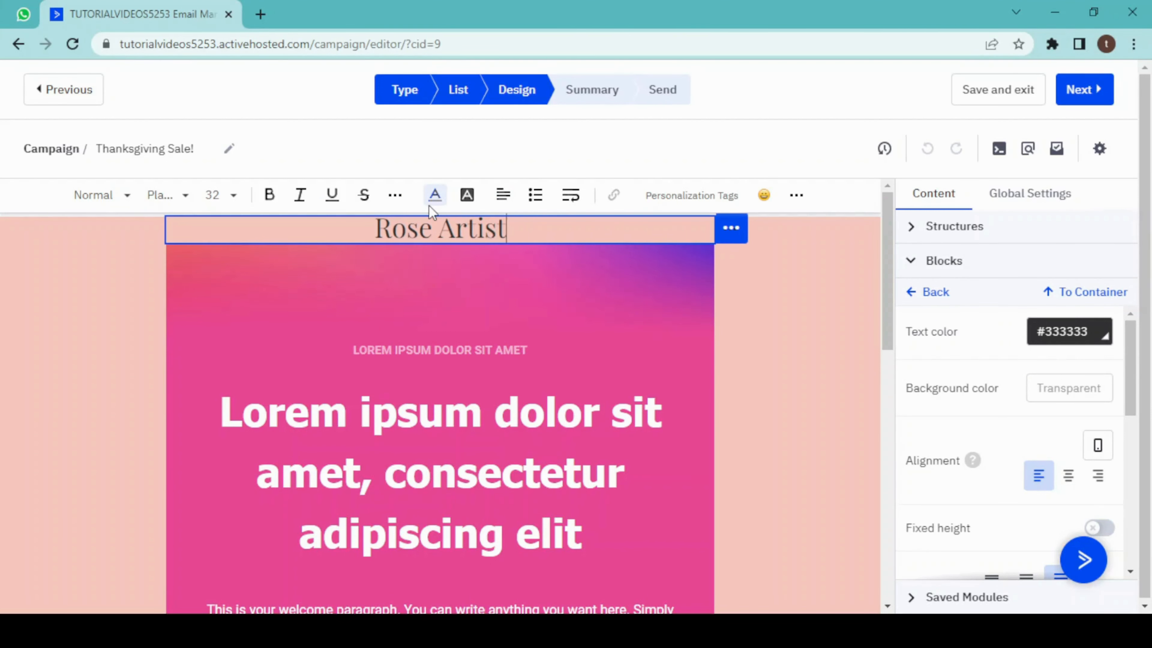
Step: Replace the small placeholder line above the main heading with "Happy Thanksgiving!"
{"action": "scroll", "coordinate": [886, 331], "scroll_direction": "down", "scroll_amount": 1}
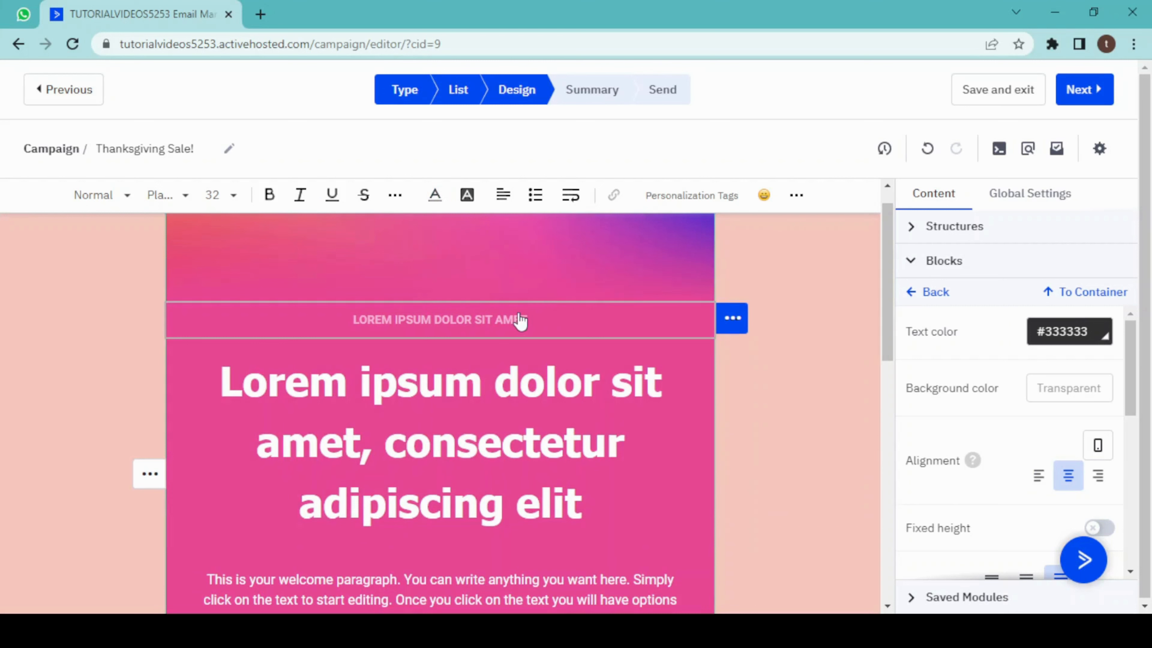
{"action": "left_click", "coordinate": [532, 321]}
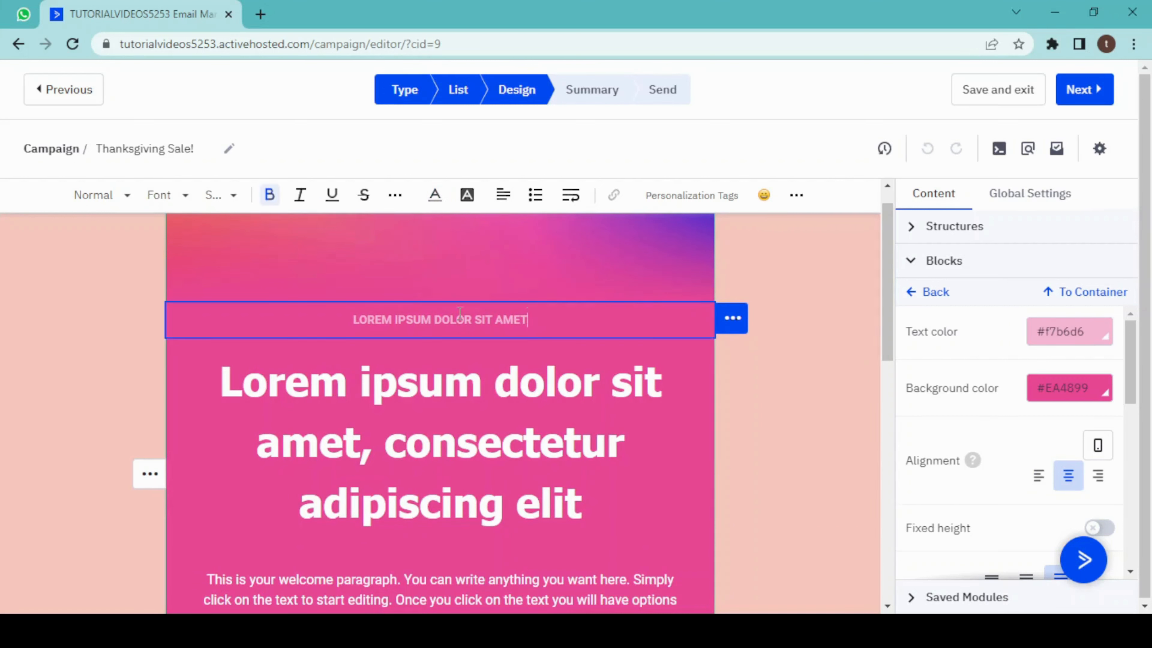
{"action": "left_click_drag", "start_coordinate": [531, 321], "coordinate": [356, 313]}
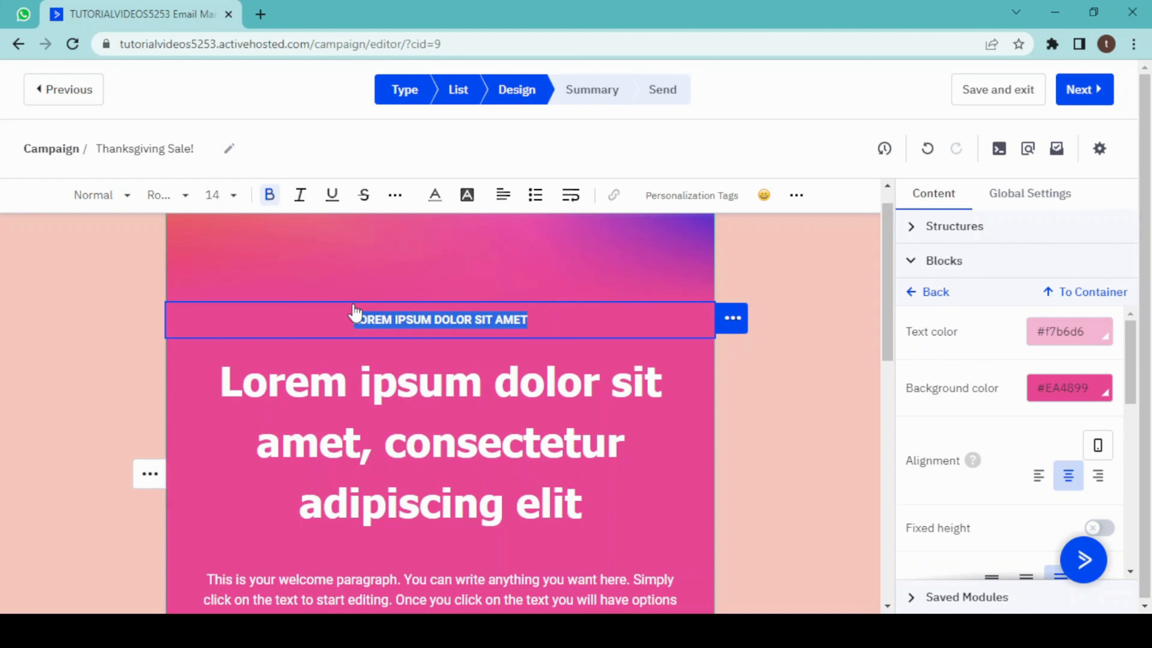
{"action": "type", "text": "Happy "}
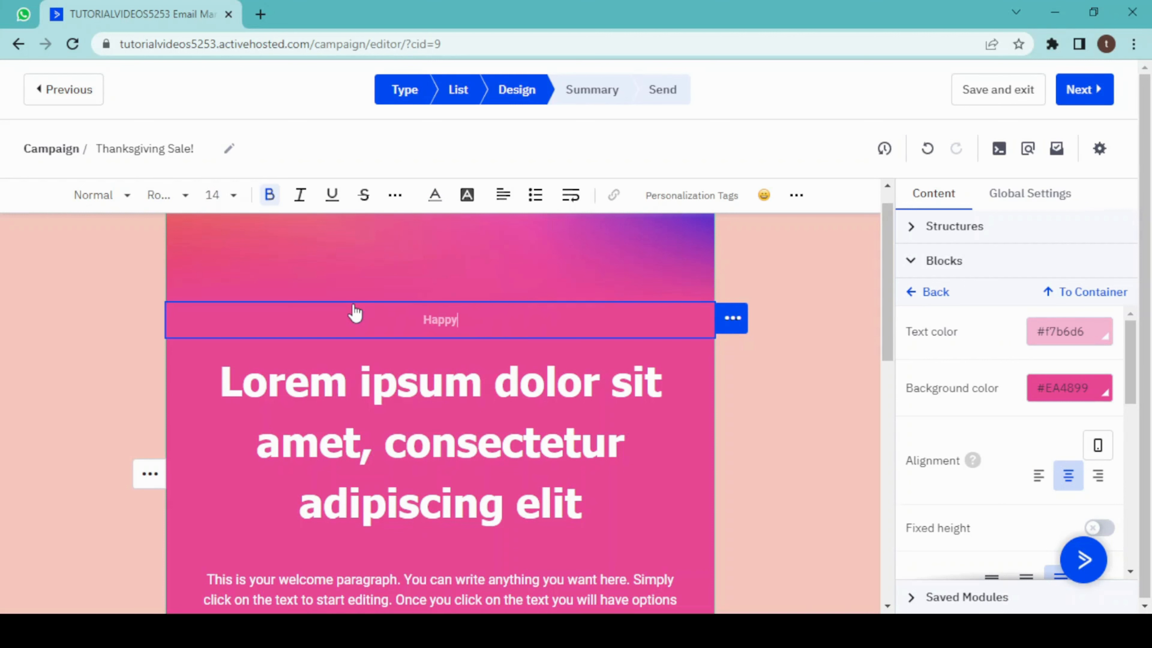
{"action": "type", "text": "Thanksg"}
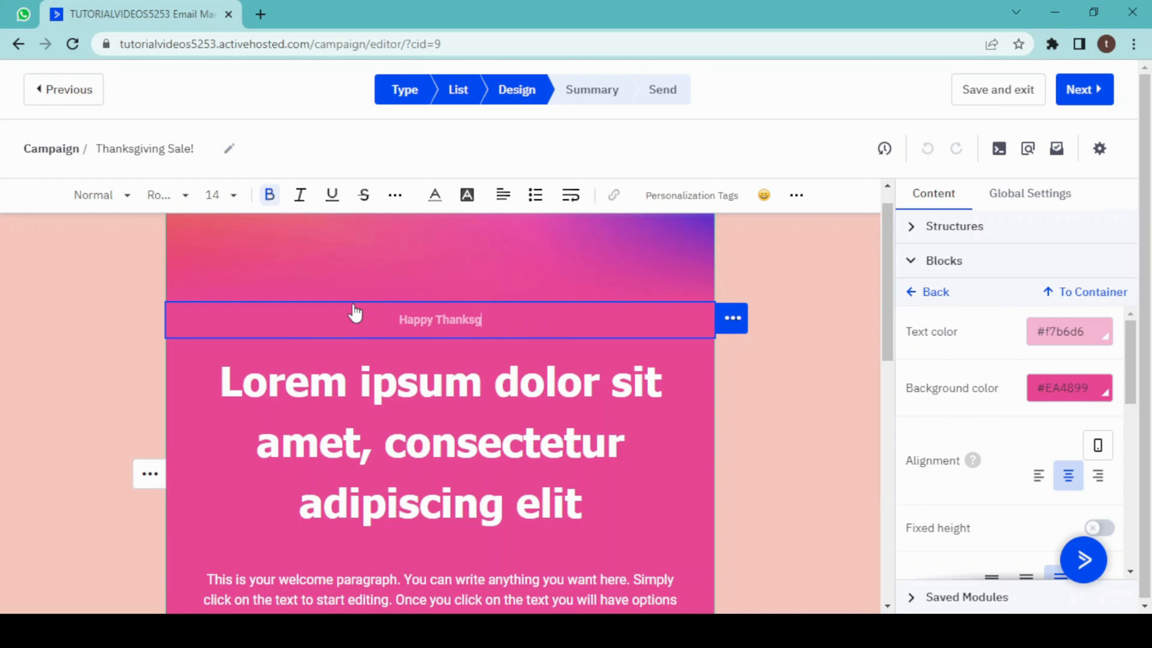
{"action": "type", "text": "ivinf"}
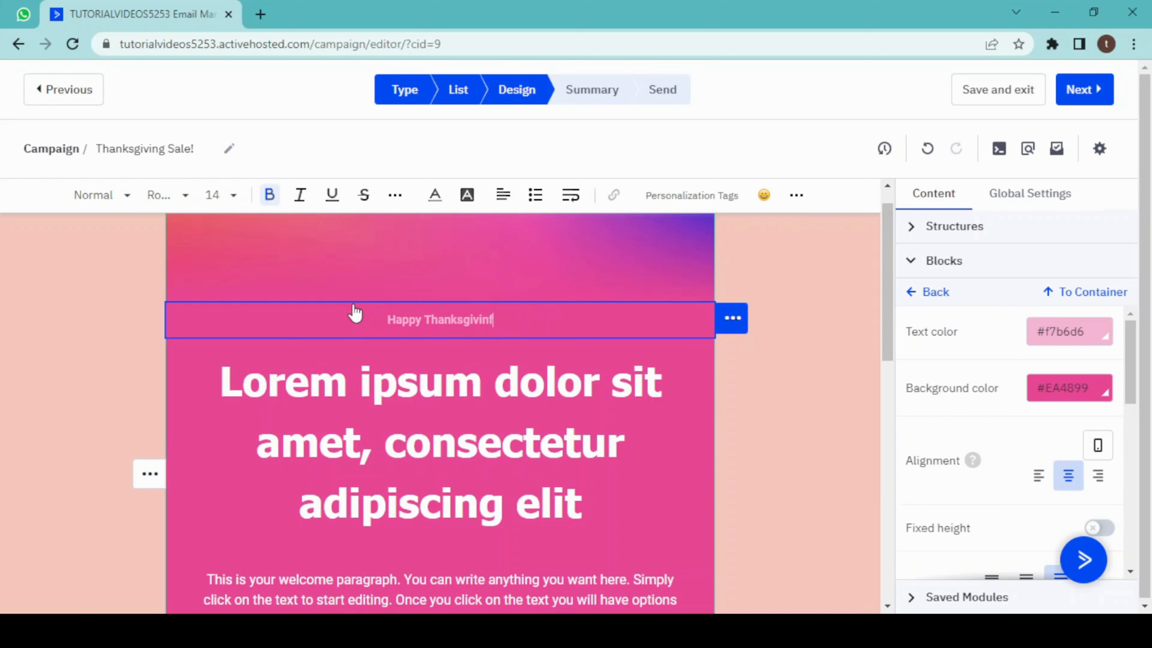
{"action": "key", "text": "BackSpace"}
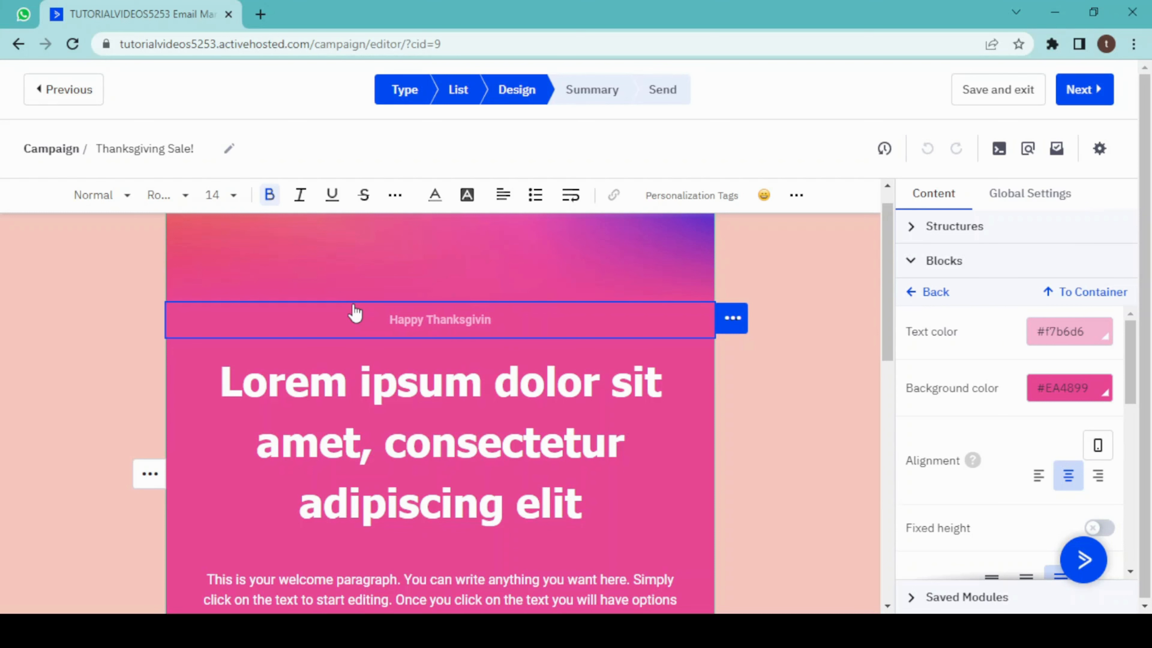
{"action": "type", "text": "g!"}
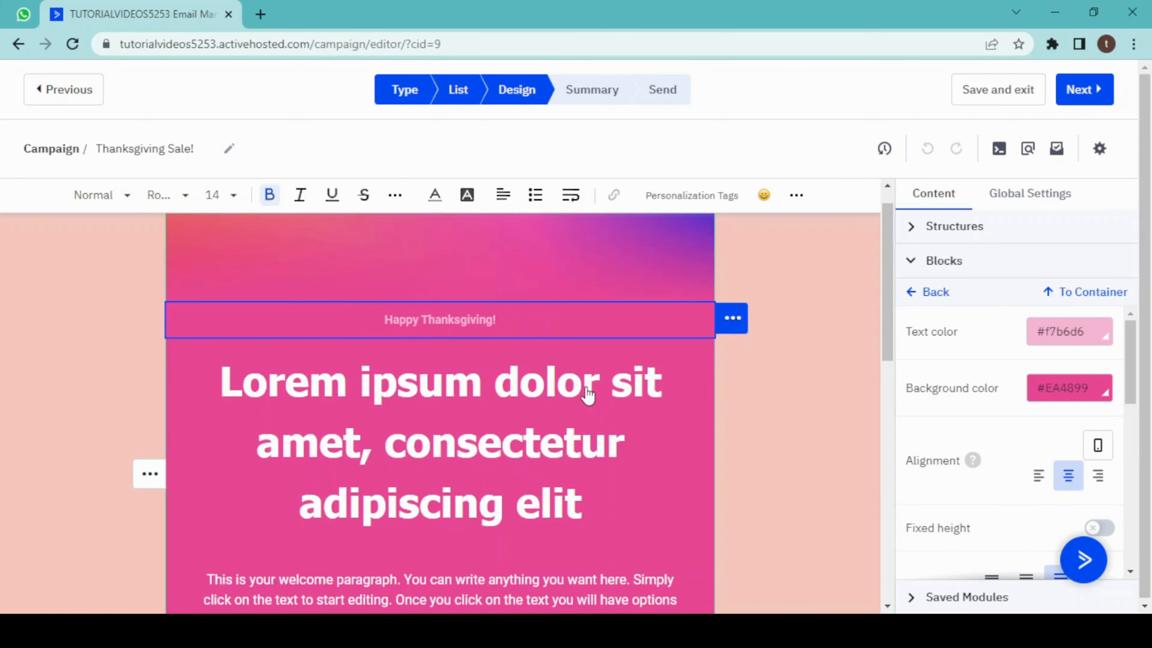
Step: Open the block settings of the "Click here" button and of the social media icons in the email's footer
{"action": "left_click_drag", "start_coordinate": [889, 297], "coordinate": [891, 350]}
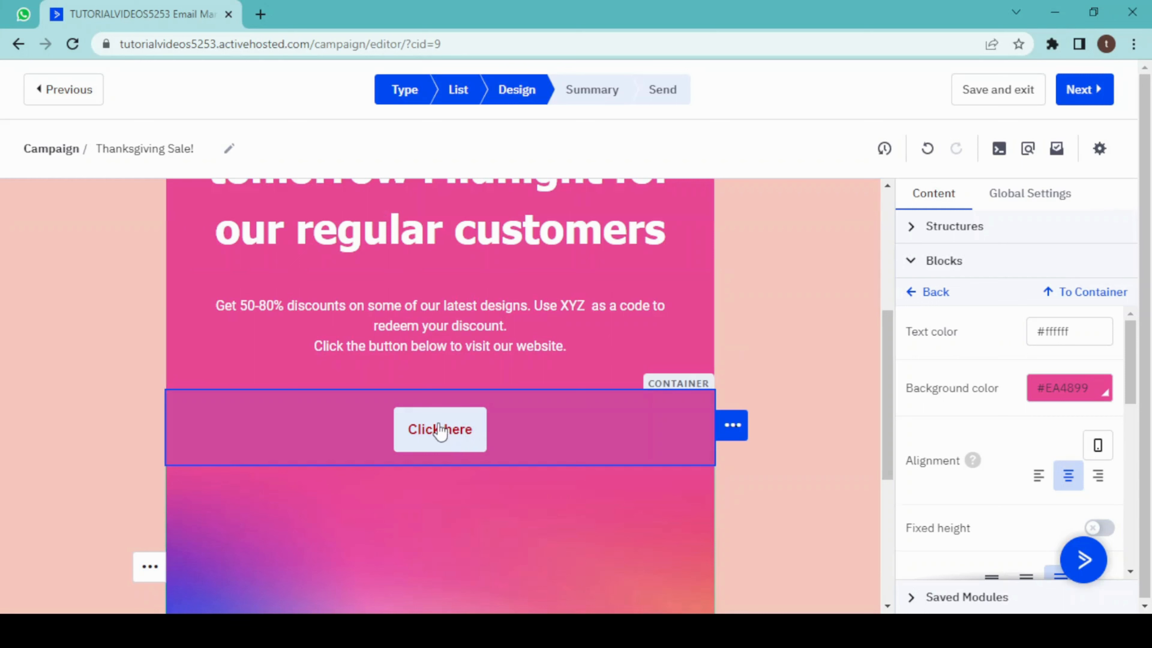
{"action": "left_click", "coordinate": [465, 432]}
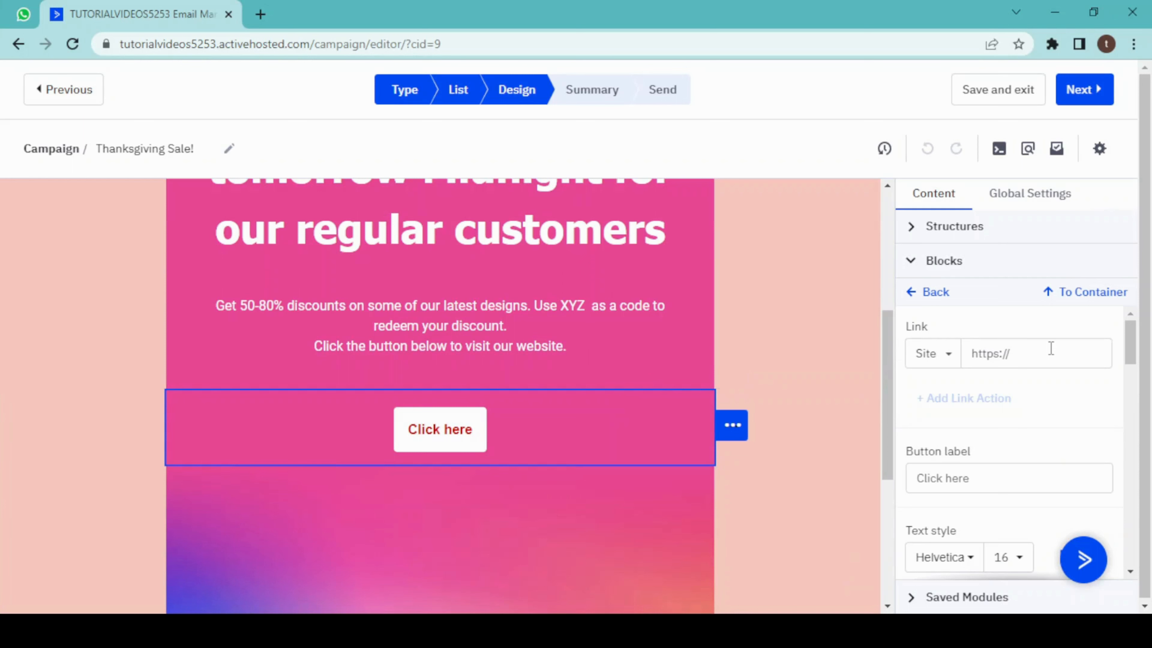
{"action": "scroll", "coordinate": [889, 400], "scroll_direction": "down", "scroll_amount": 3}
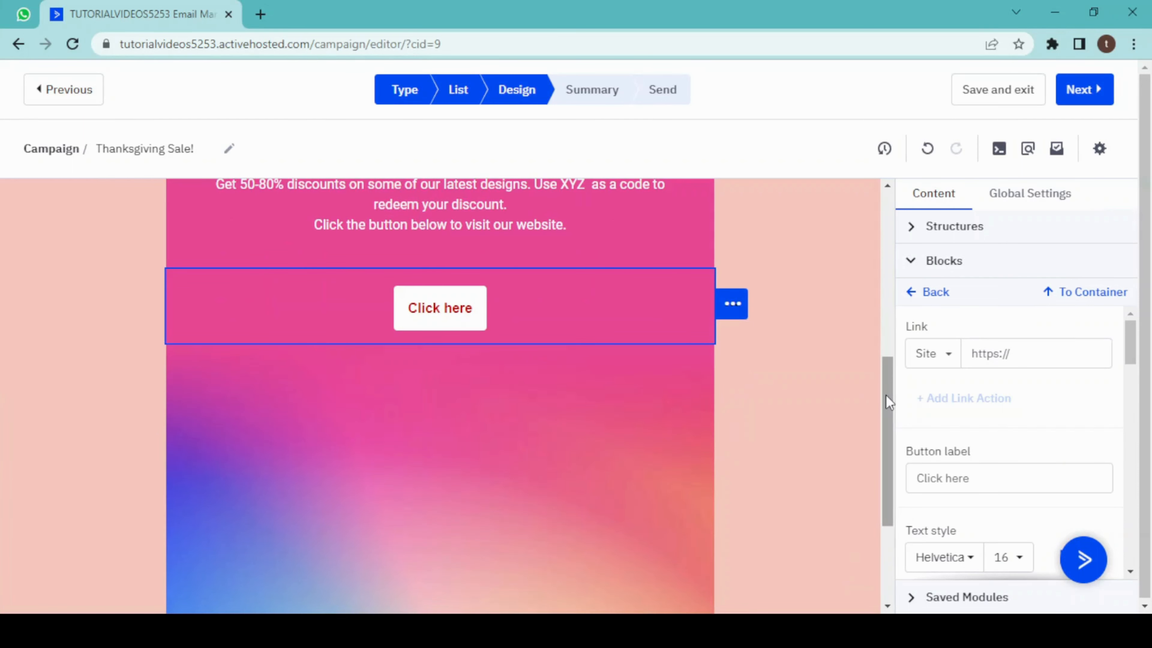
{"action": "scroll", "coordinate": [886, 395], "scroll_direction": "down", "scroll_amount": 5}
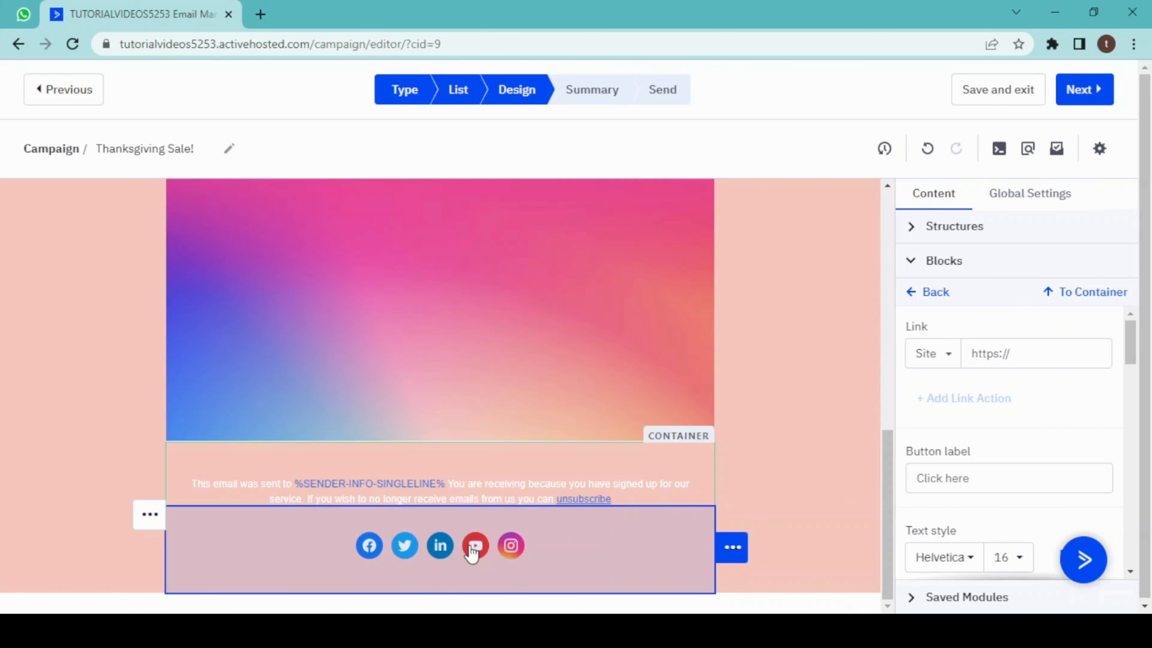
{"action": "left_click", "coordinate": [559, 550]}
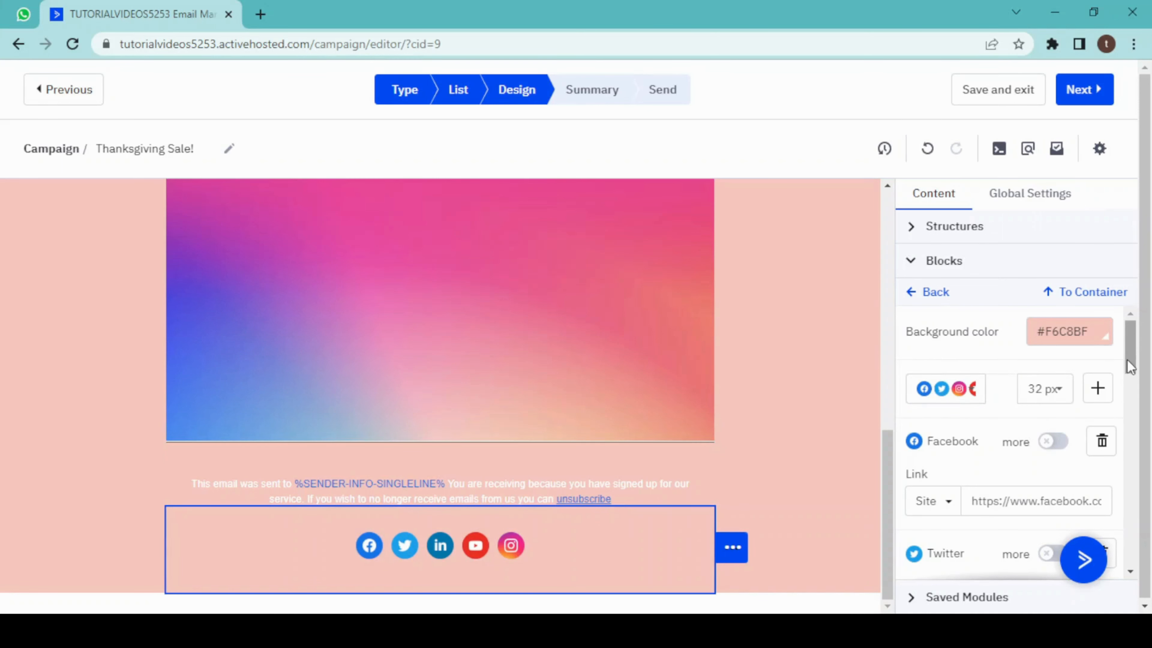
Step: Finish the email design and continue to the campaign summary
{"action": "mouse_move", "coordinate": [1129, 363]}
{"action": "left_mouse_down"}
{"action": "mouse_move", "coordinate": [1131, 424]}
{"action": "mouse_move", "coordinate": [1122, 345]}
{"action": "left_mouse_up"}
{"action": "left_click_drag", "start_coordinate": [887, 508], "coordinate": [895, 293]}
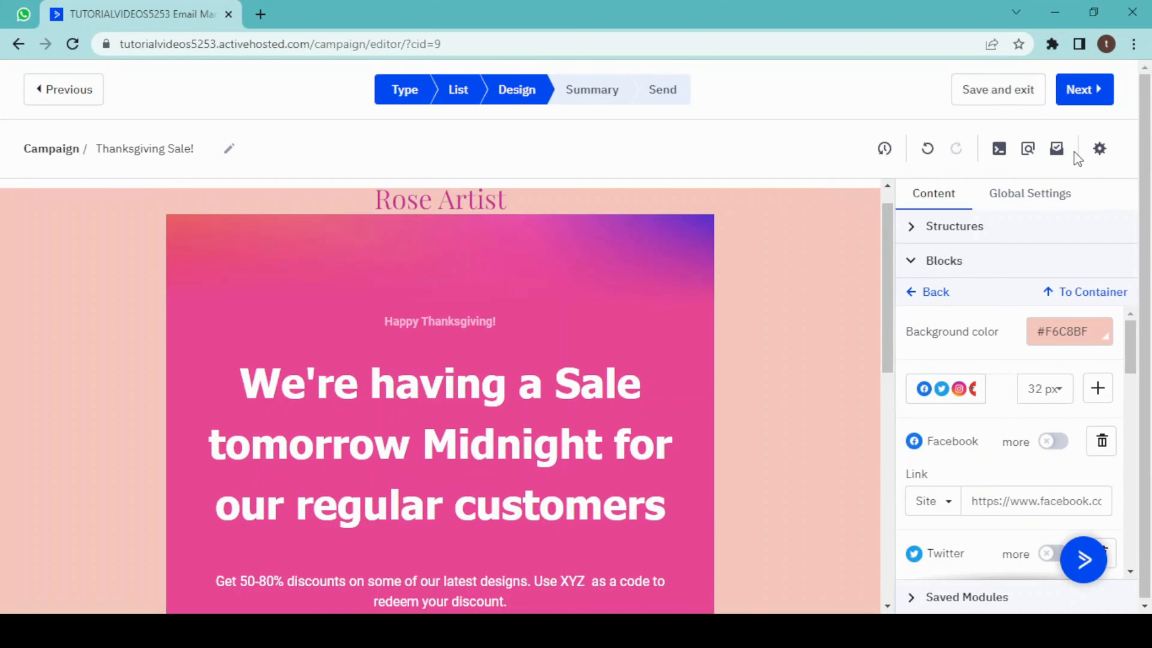
{"action": "left_click", "coordinate": [1088, 93]}
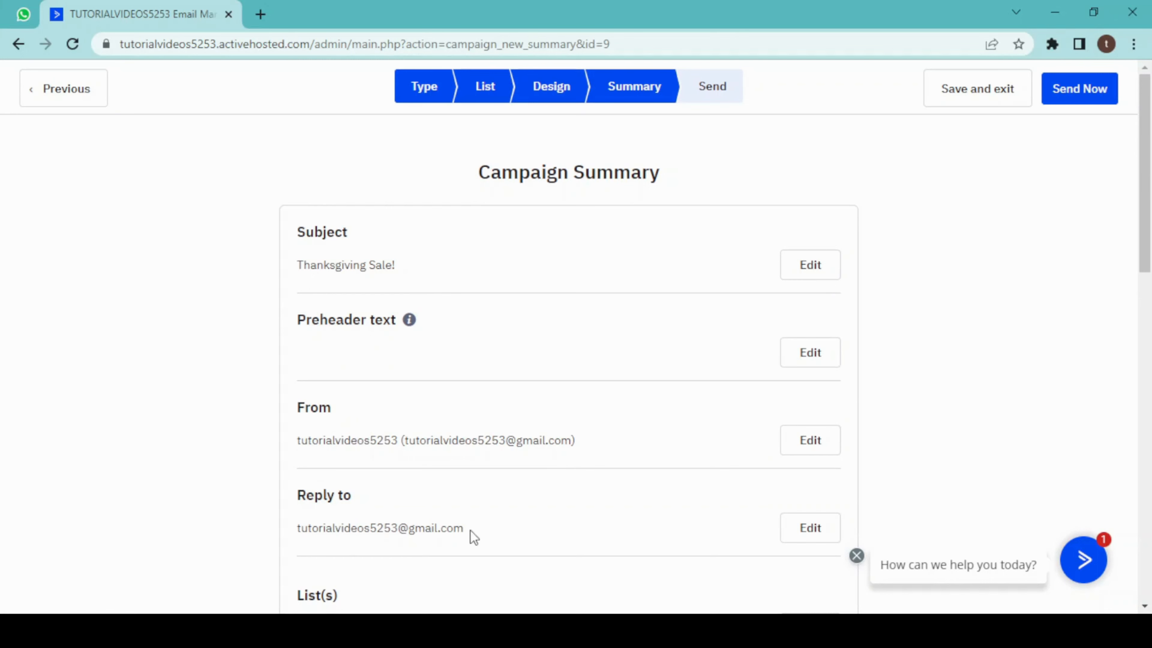
Step: Review the summary's sender, list, tracking, schedule and preview settings, and send the Thanksgiving Sale! campaign immediately
{"action": "left_click_drag", "start_coordinate": [1145, 239], "coordinate": [1149, 369]}
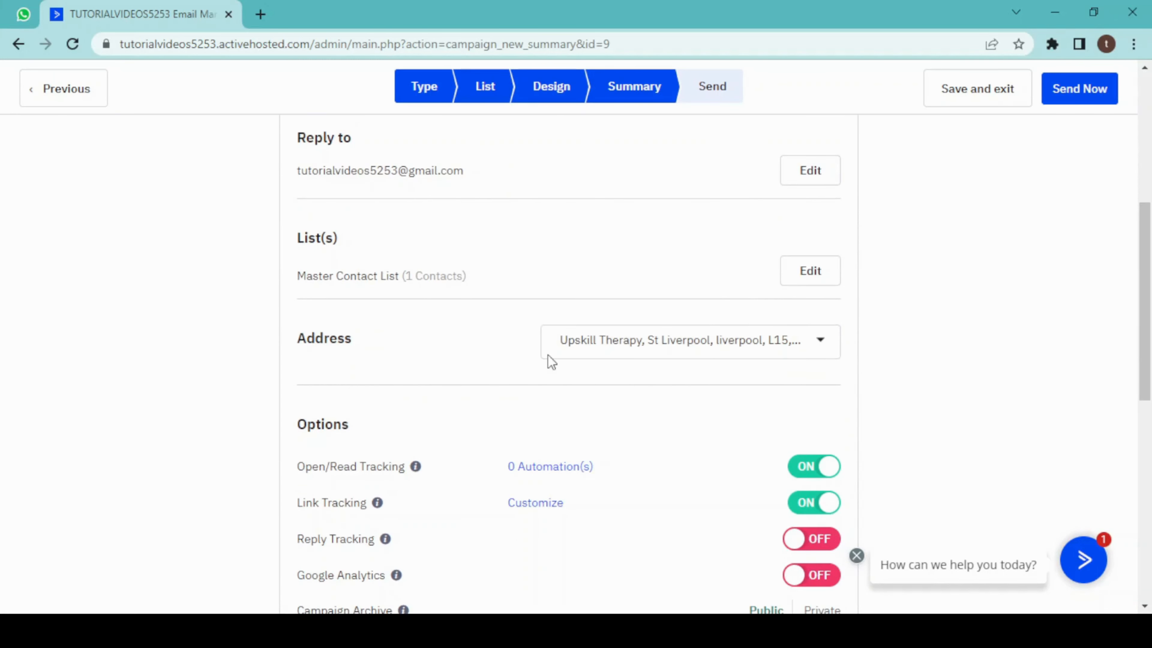
{"action": "left_click_drag", "start_coordinate": [1145, 360], "coordinate": [1149, 498]}
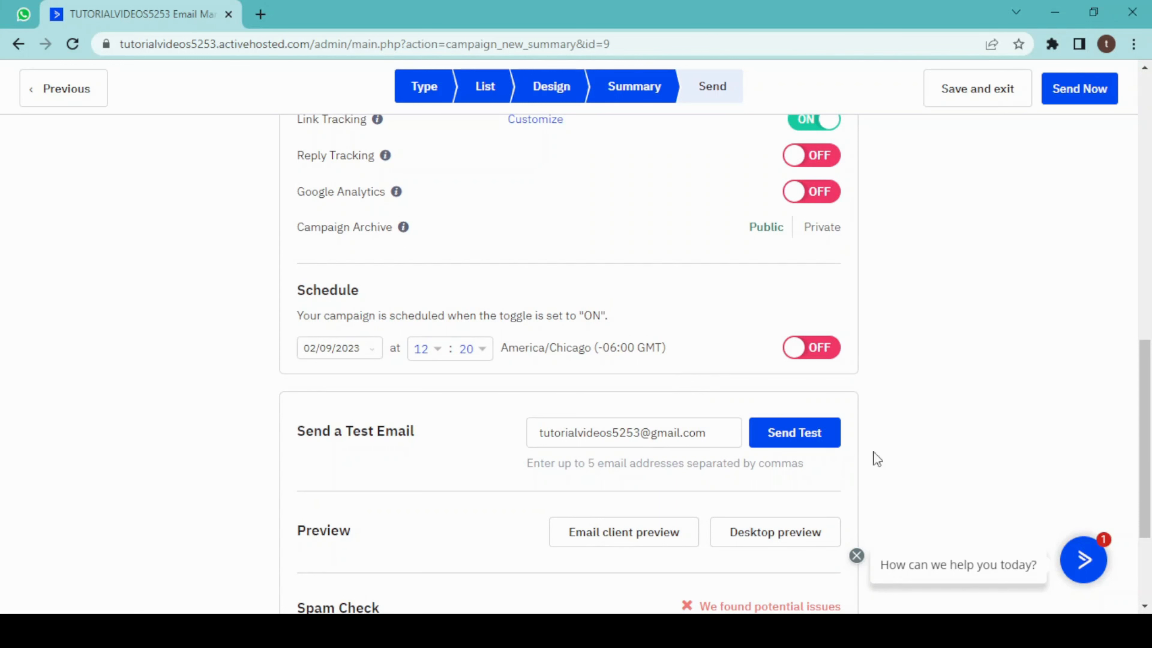
{"action": "left_click_drag", "start_coordinate": [1146, 480], "coordinate": [1147, 496]}
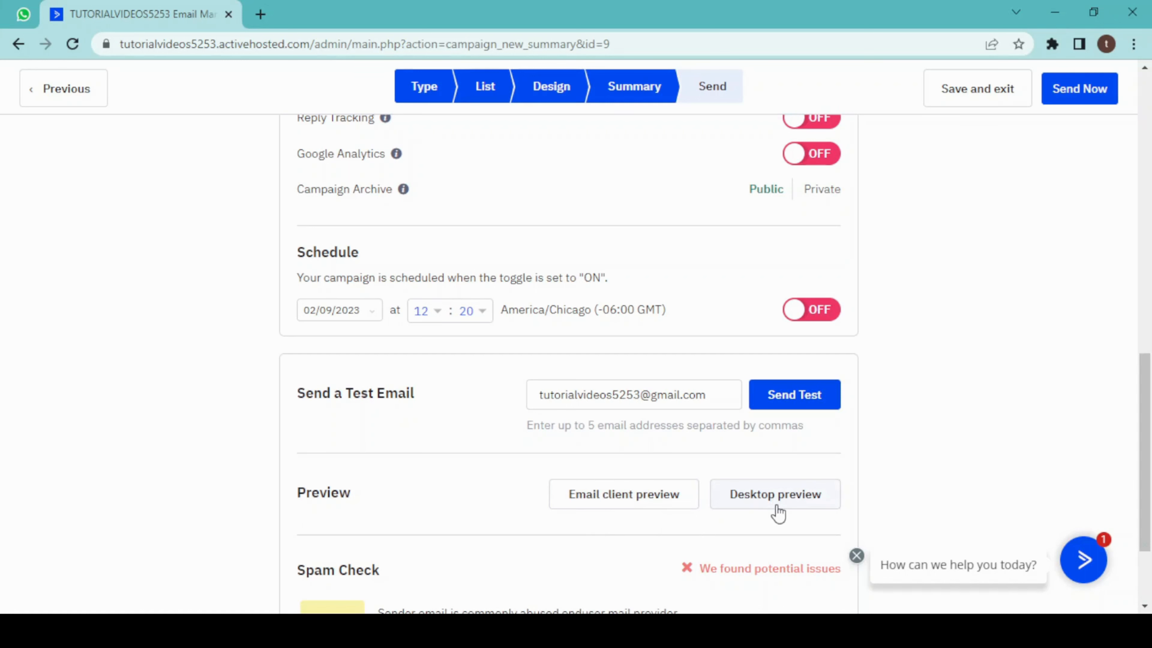
{"action": "left_click_drag", "start_coordinate": [1148, 436], "coordinate": [1138, 250]}
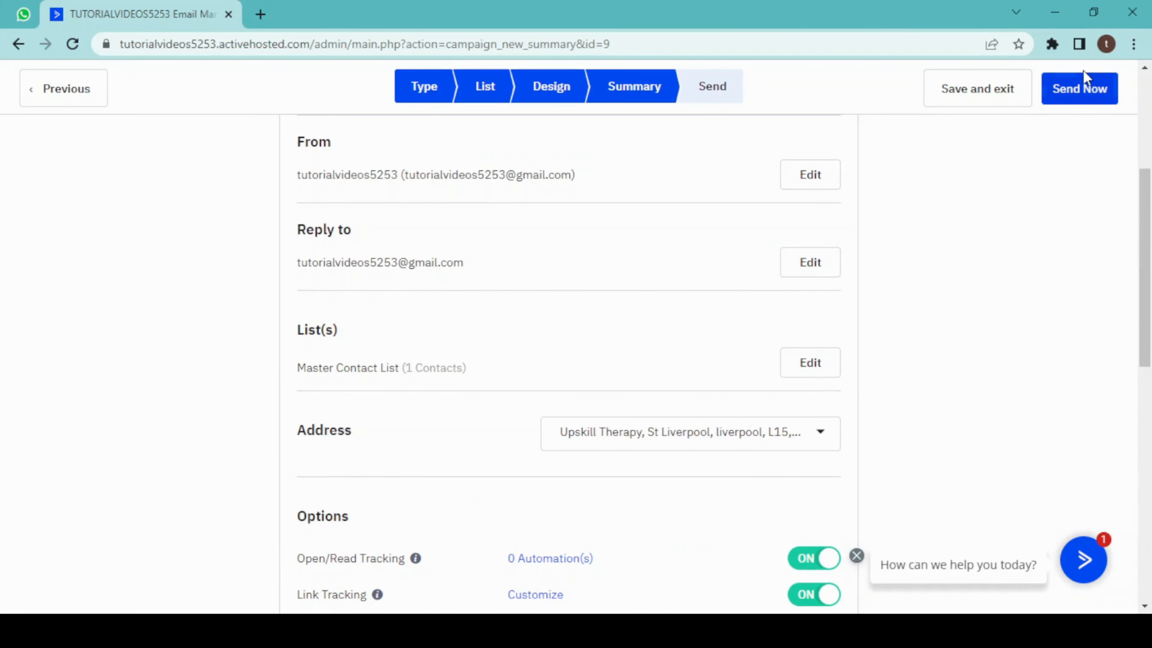
{"action": "left_click", "coordinate": [1084, 87]}
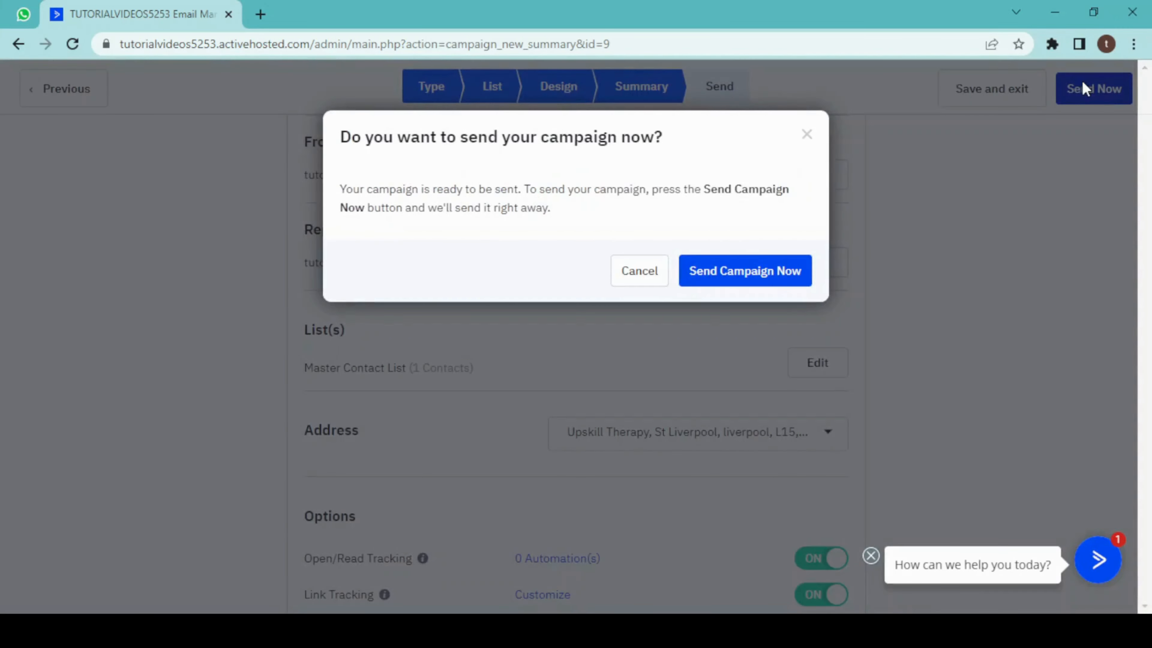
{"action": "left_click", "coordinate": [755, 268]}
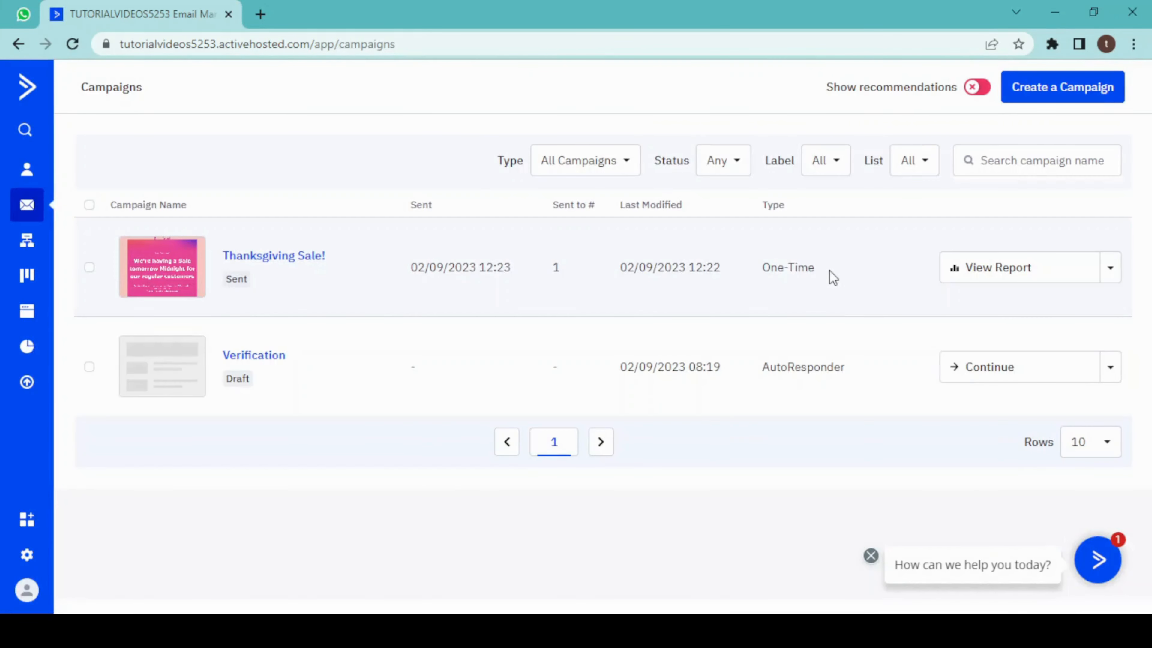